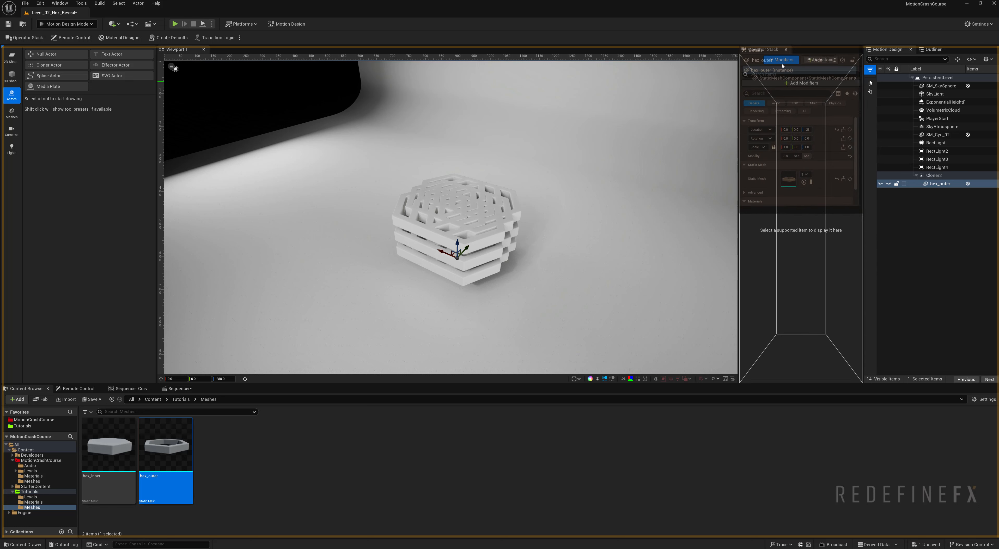
- Scale the hex_outer mesh uniformly to 0.25
drag(740, 115, 701, 116)
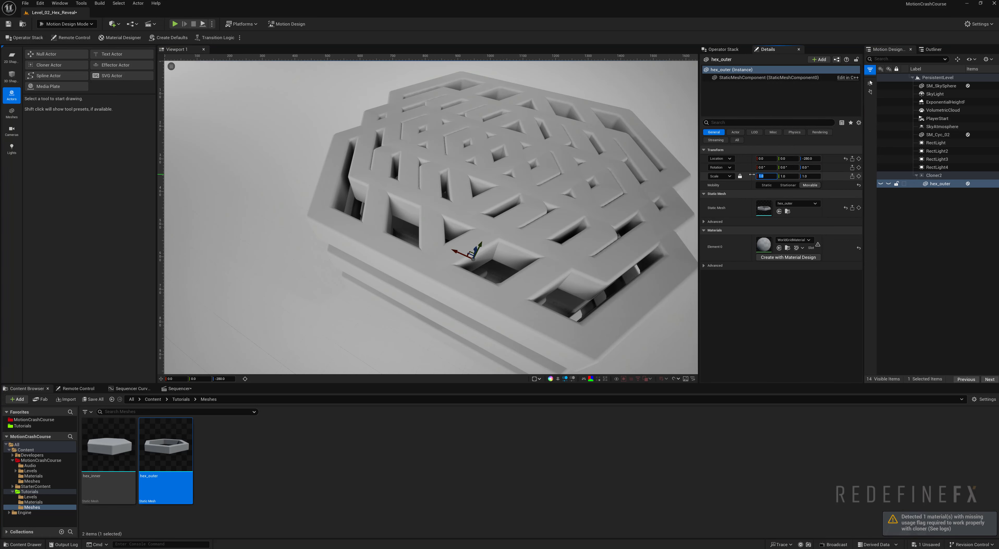
text(0.25)
key(Return)
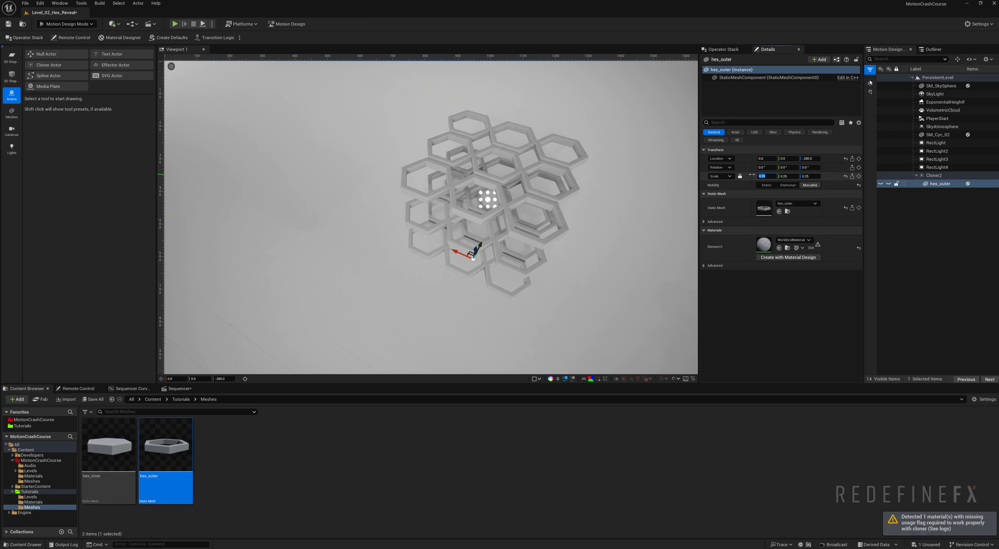
- Change the layout of the cloner holding hex_outer from Grid to Honeycomb
click(931, 176)
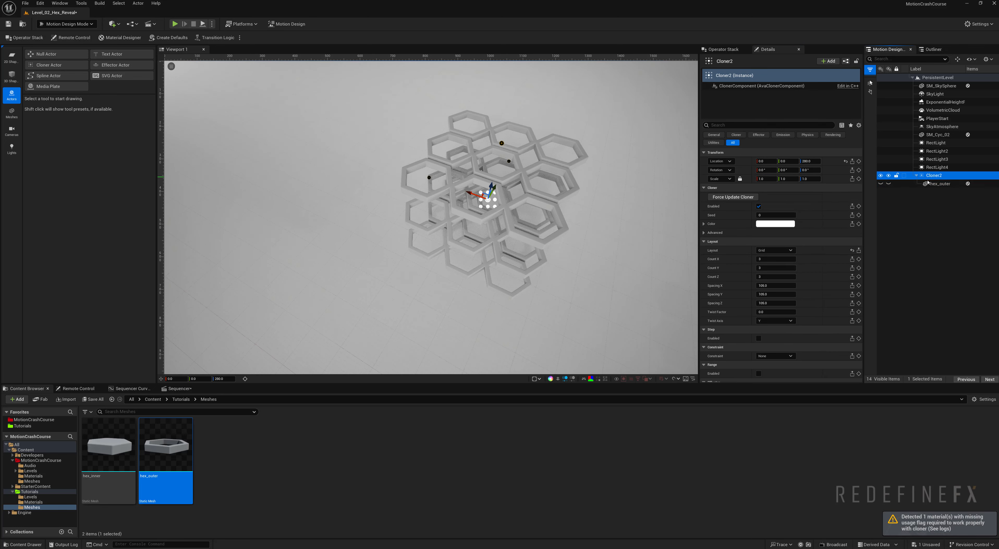
click(762, 251)
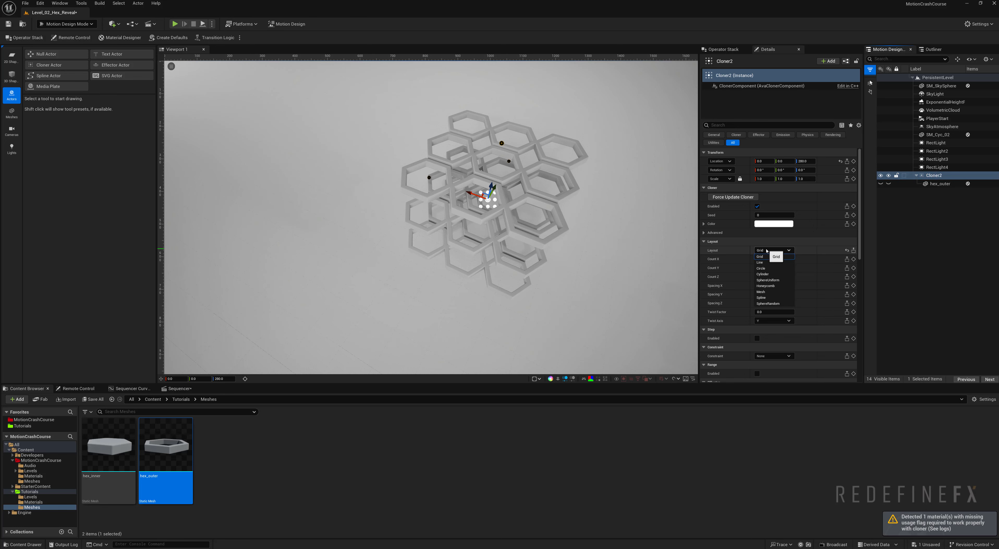
click(766, 286)
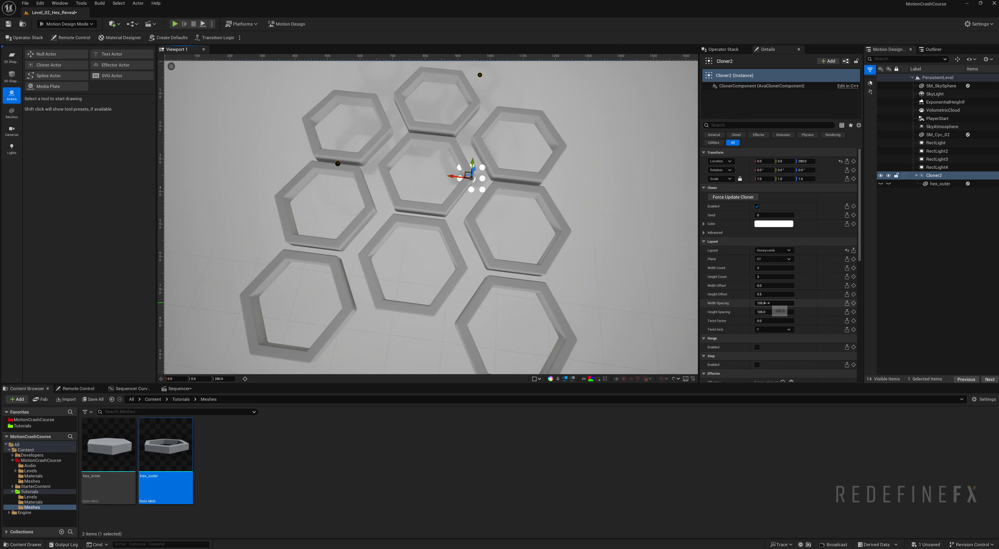
- Tighten the honeycomb layout to a width spacing of about 87 and a height spacing of about 100 so the hexagons nearly touch
drag(770, 303, 753, 303)
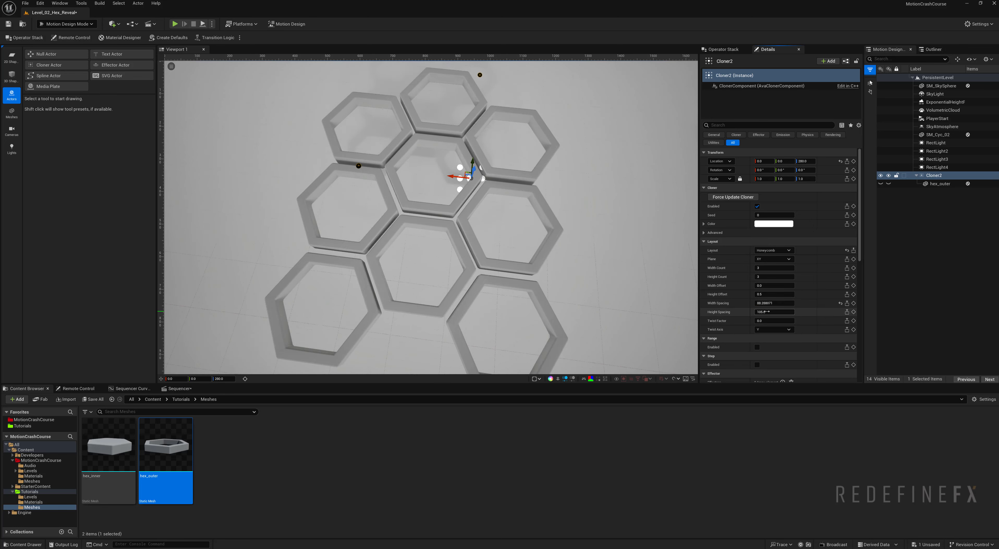
alt+drag(628, 279, 626, 293)
scroll(626, 293, down, 4)
drag(767, 303, 759, 303)
alt+drag(527, 242, 528, 227)
scroll(527, 242, up, 6)
scroll(527, 242, down, 4)
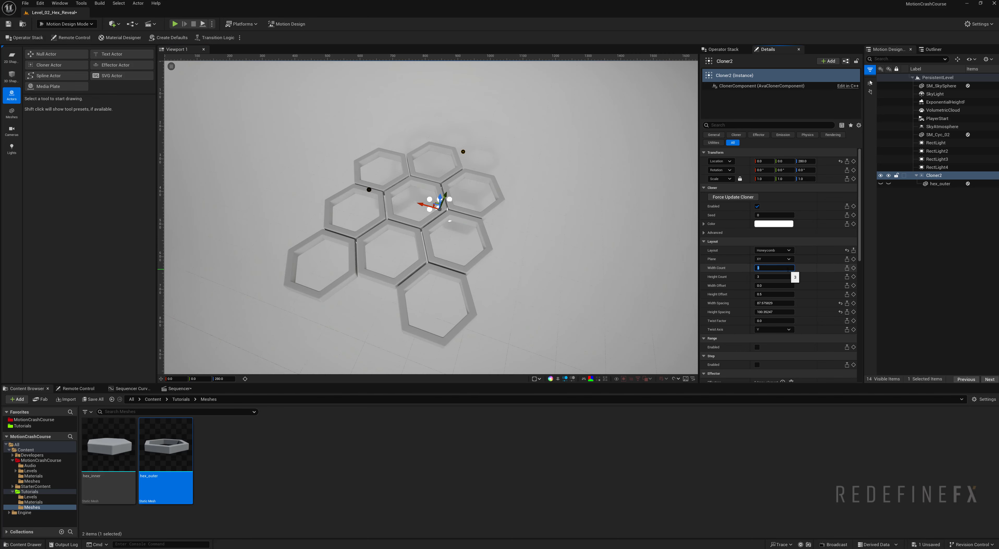
- Set the honeycomb's width count and height count to 30 each and save the level
text(30)
key(Tab)
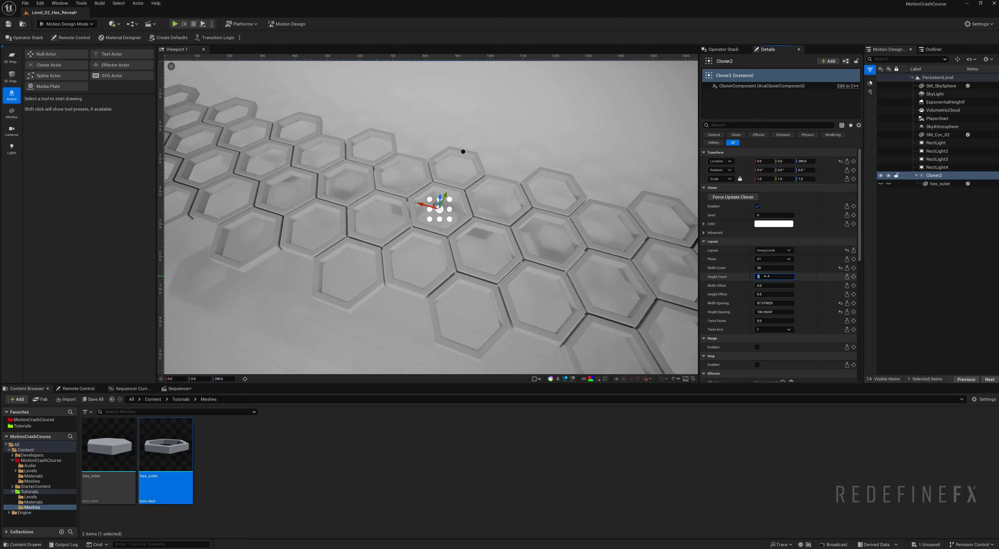
text(30)
key(Return)
click(904, 252)
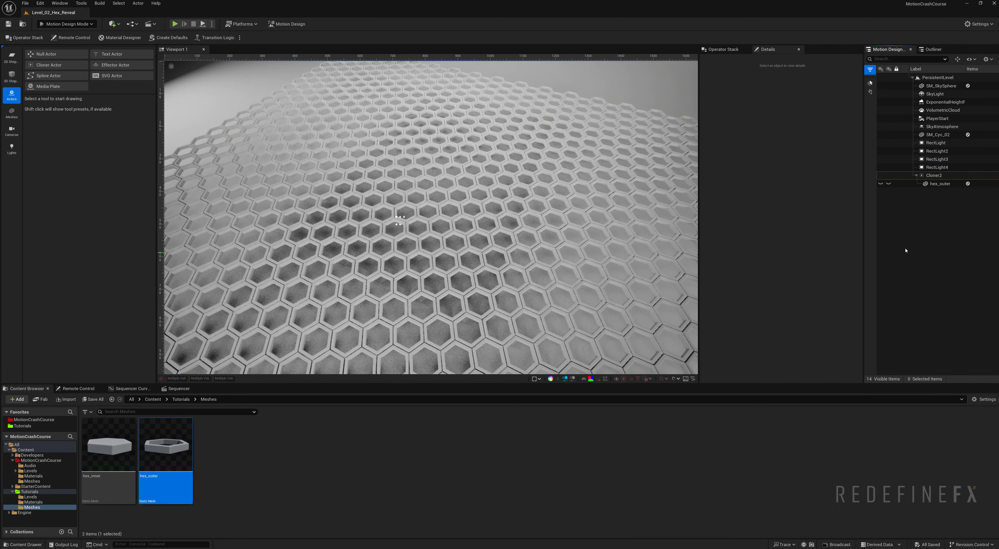
- Duplicate the honeycomb cloner together with its hex_outer mesh and select the new cloner
click(933, 175)
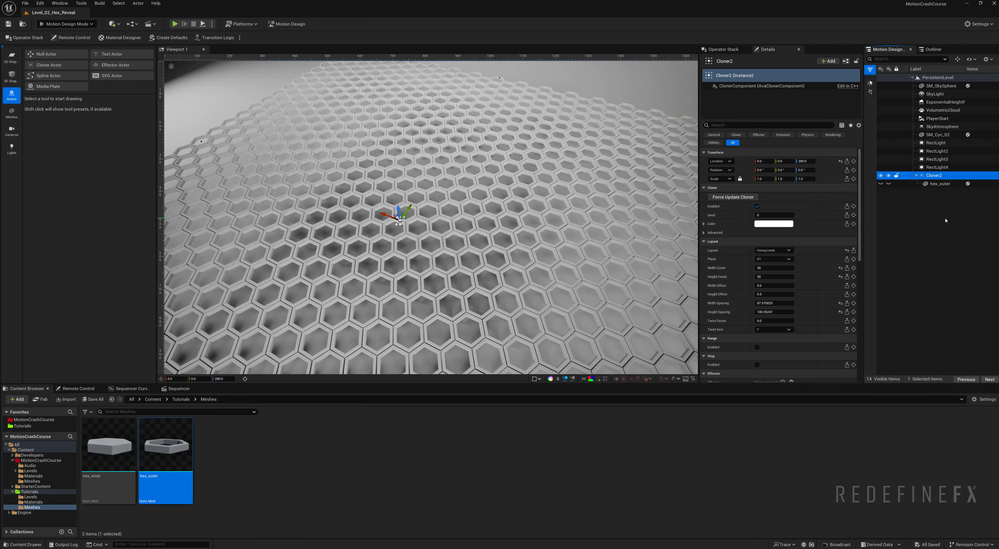
key(ctrl+d)
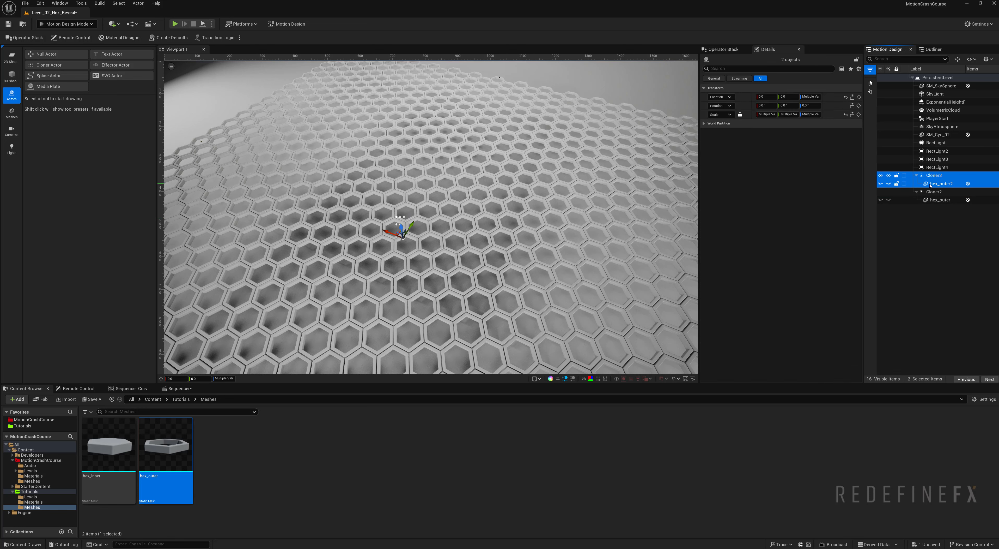
click(936, 178)
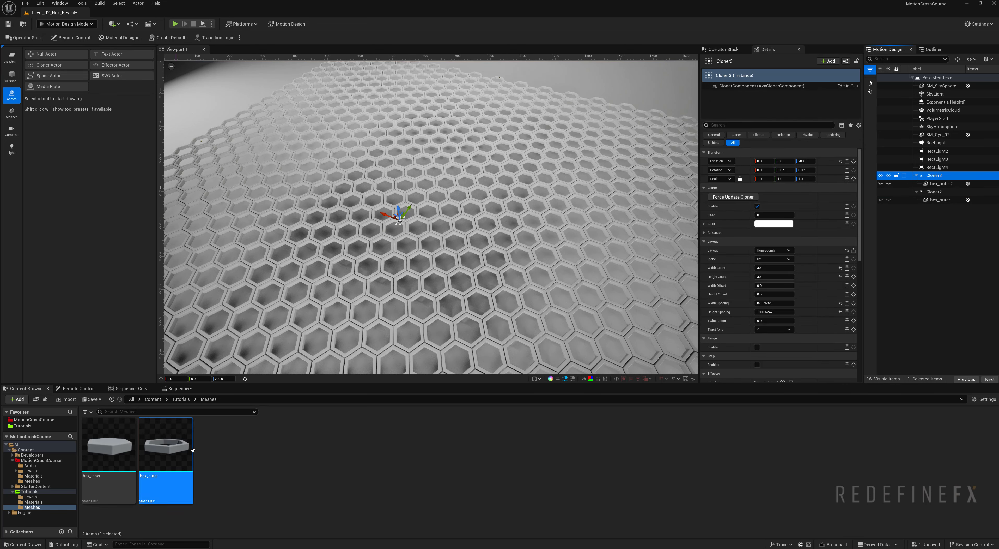
- Replace the mesh in the duplicated cloner by adding hex_inner under it and deleting its hex_outer copy
click(108, 457)
drag(108, 458, 933, 177)
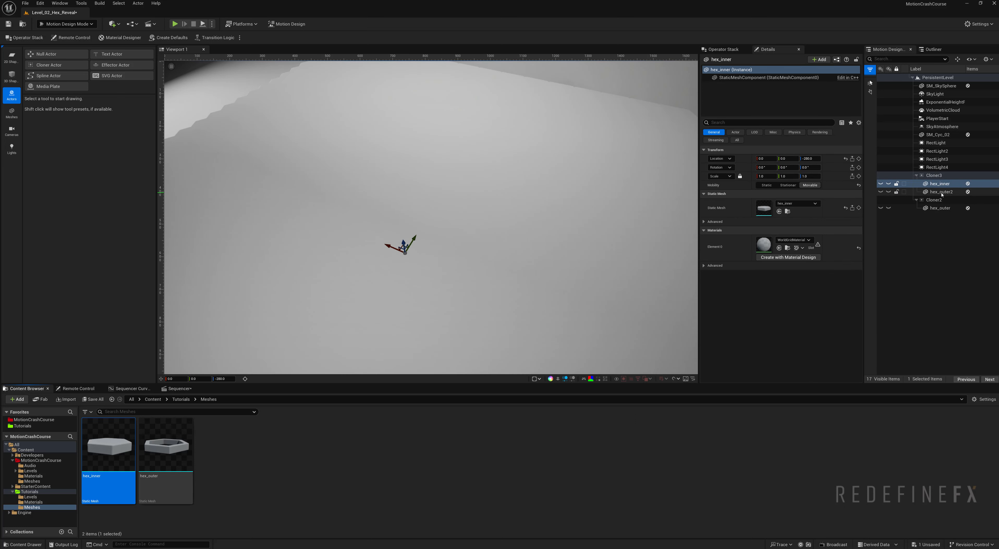
click(941, 192)
key(Delete)
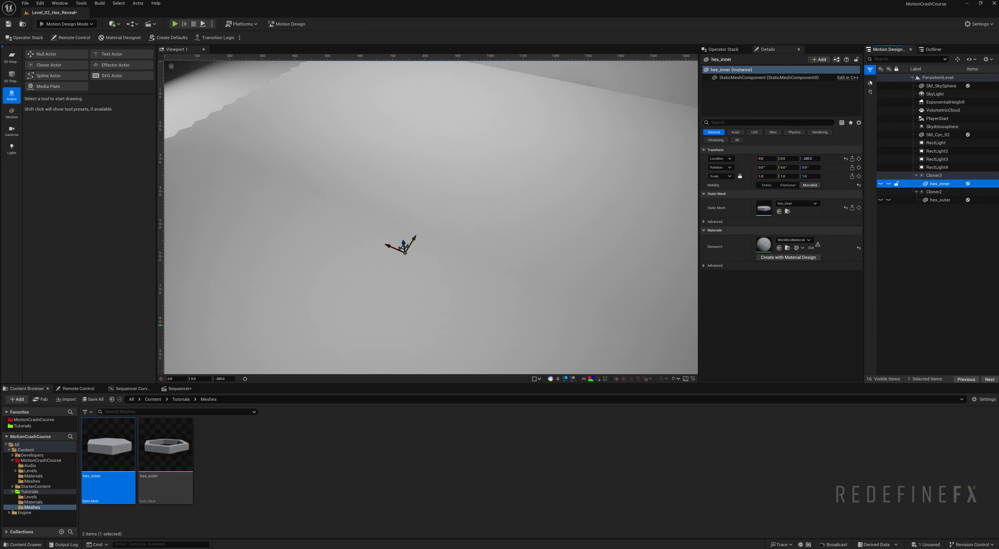
- Scale the hex_inner mesh uniformly to 0.25 and check how it fits inside the outer hexagons
click(766, 177)
text(0.25)
key(Return)
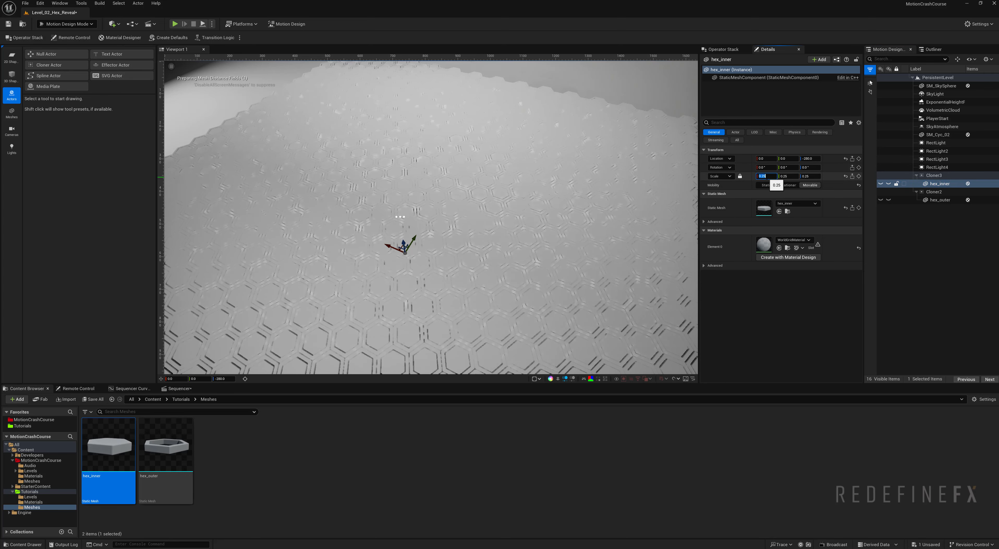
scroll(376, 202, up, 5)
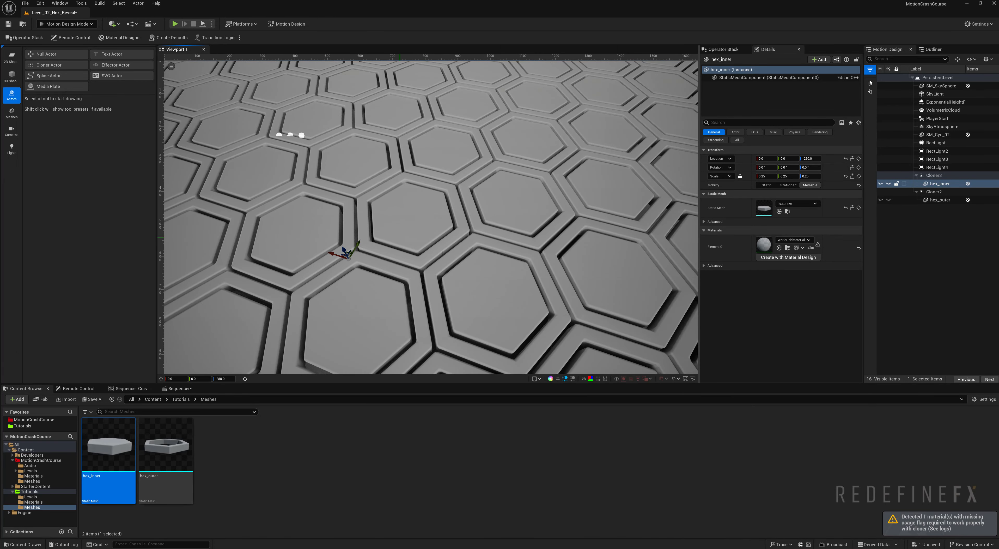
scroll(469, 176, down, 10)
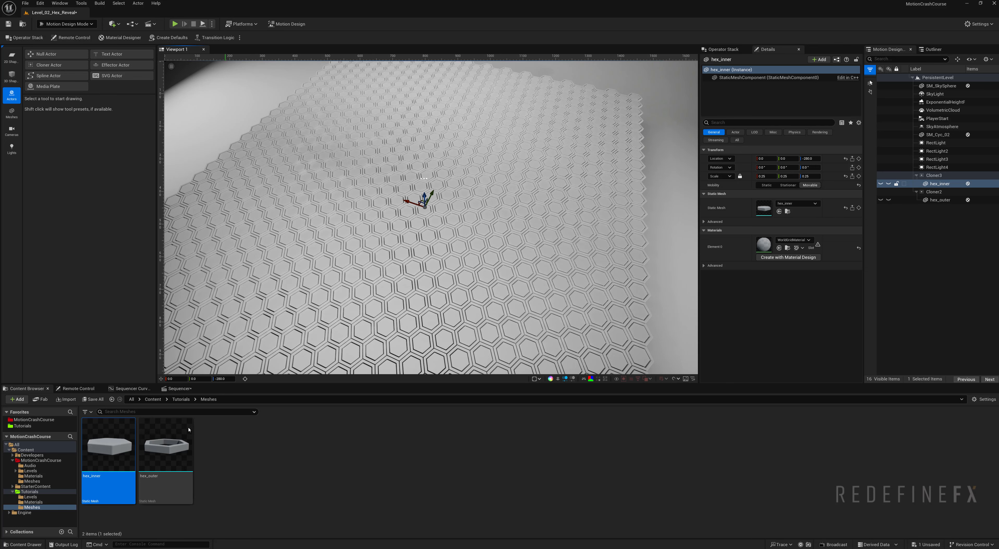
- Create a new material named M_basic in the Tutorials/Materials folder
click(175, 402)
double_click(175, 449)
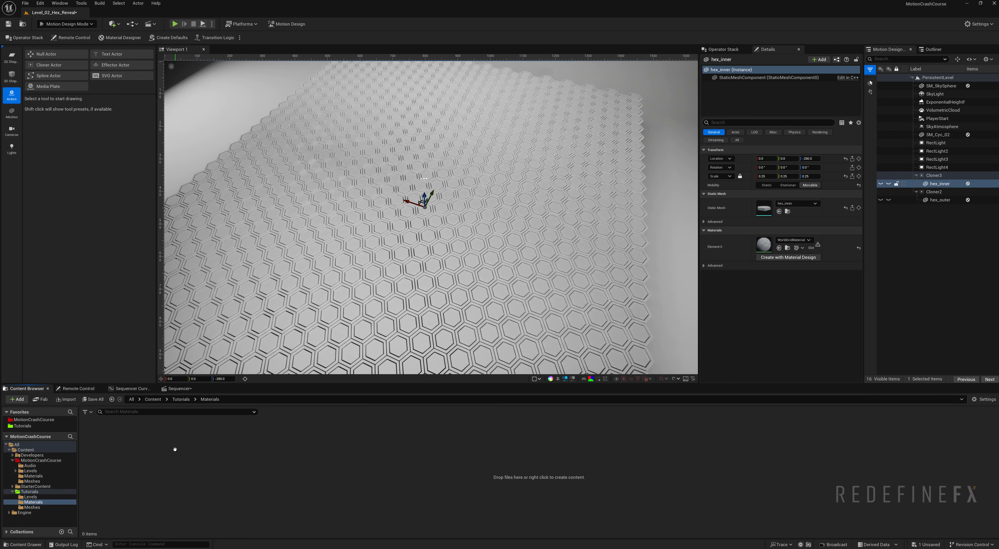
right_click(280, 467)
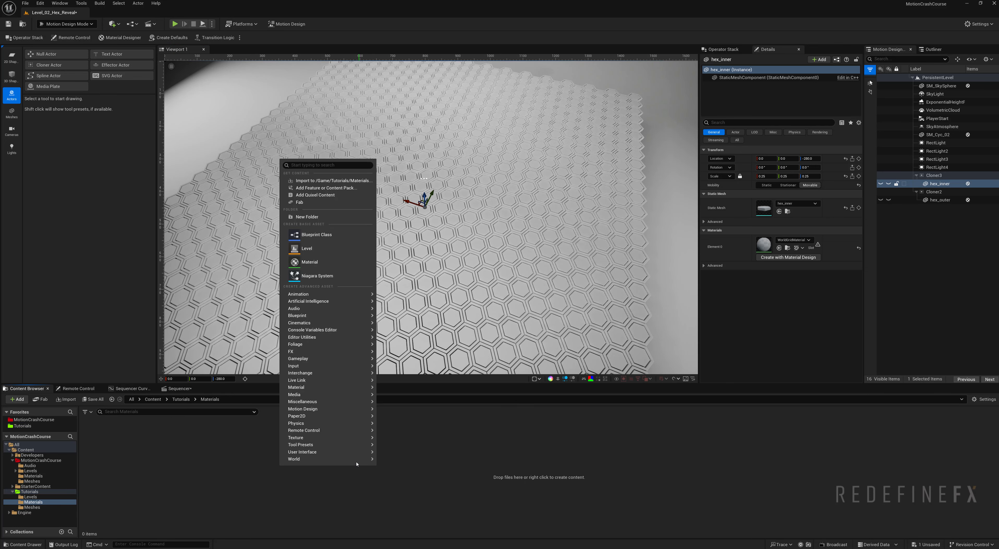
click(314, 269)
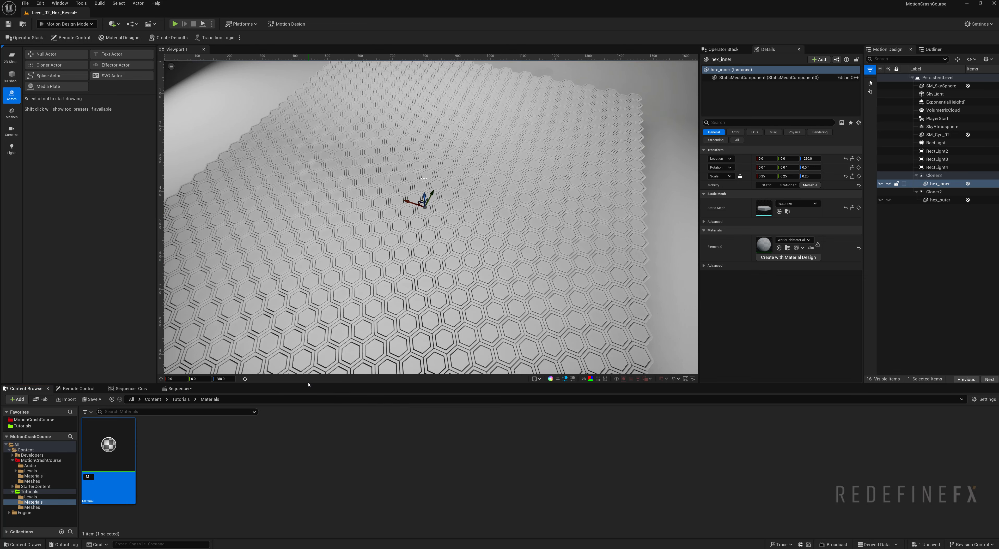
text(M_basic)
key(Return)
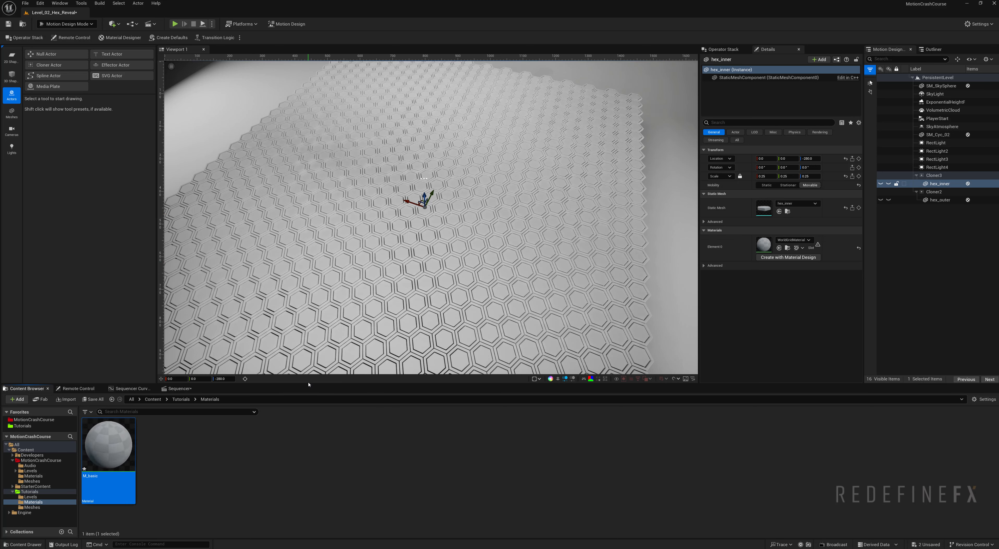
- Connect a dark grey constant colour node to M_basic's Base Color, then save and close the material
double_click(108, 446)
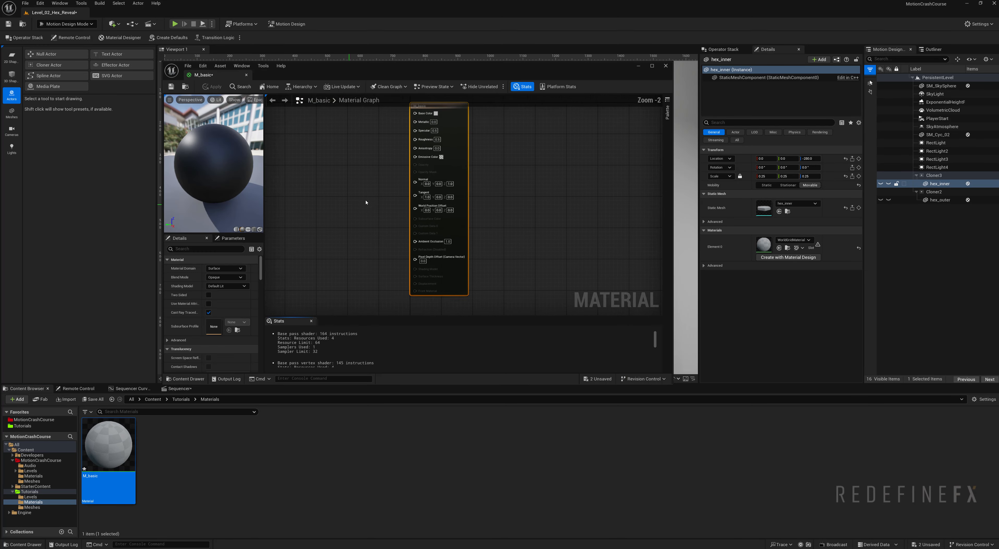
right_drag(528, 139, 603, 201)
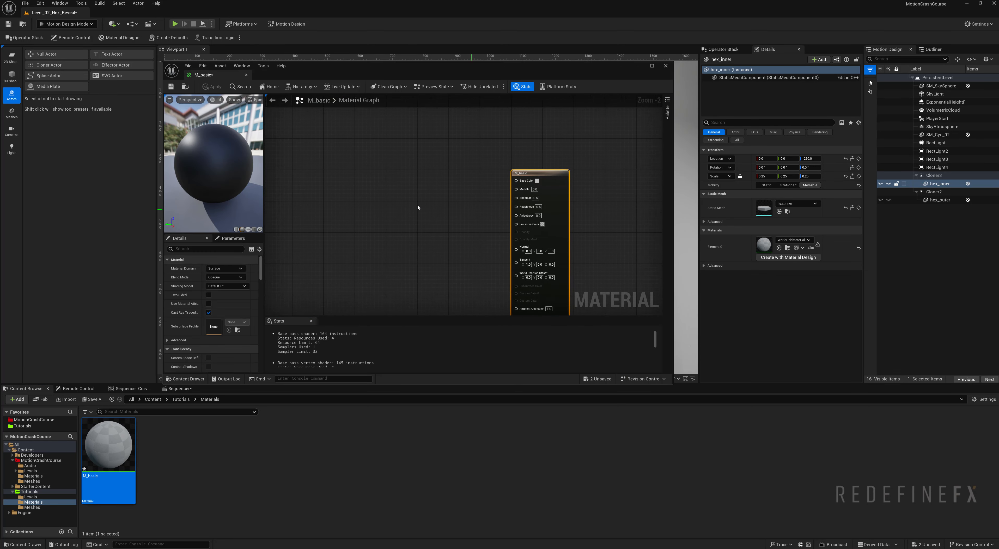
click(414, 188)
double_click(424, 214)
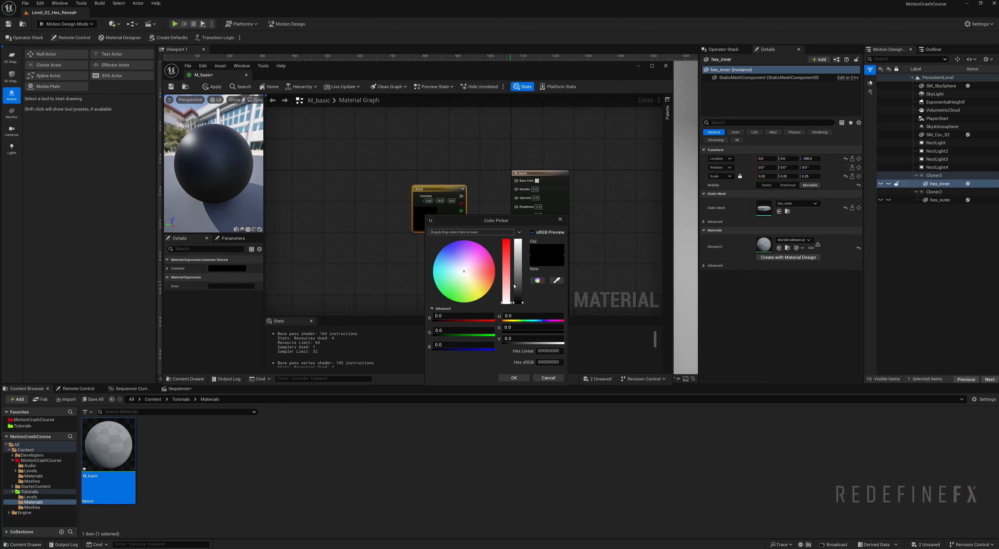
drag(515, 285, 522, 296)
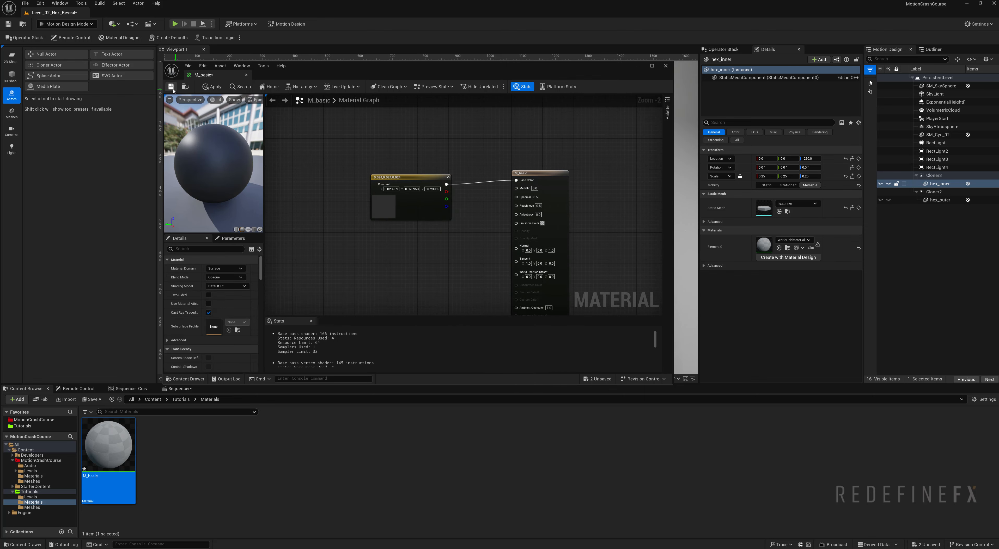
click(171, 87)
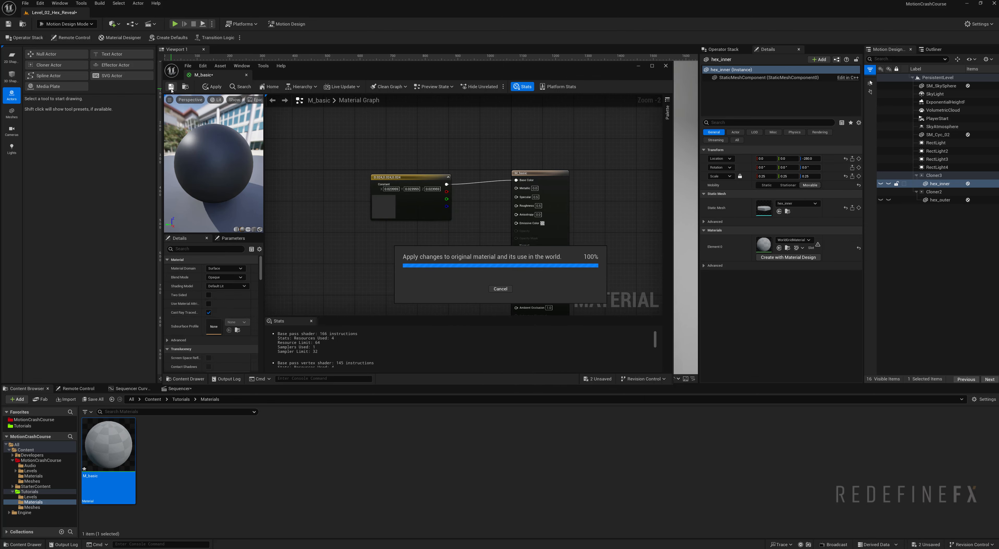
click(666, 66)
- Duplicate M_basic, set the copy's base colour constant to bright lime green, and save it
key(ctrl+d)
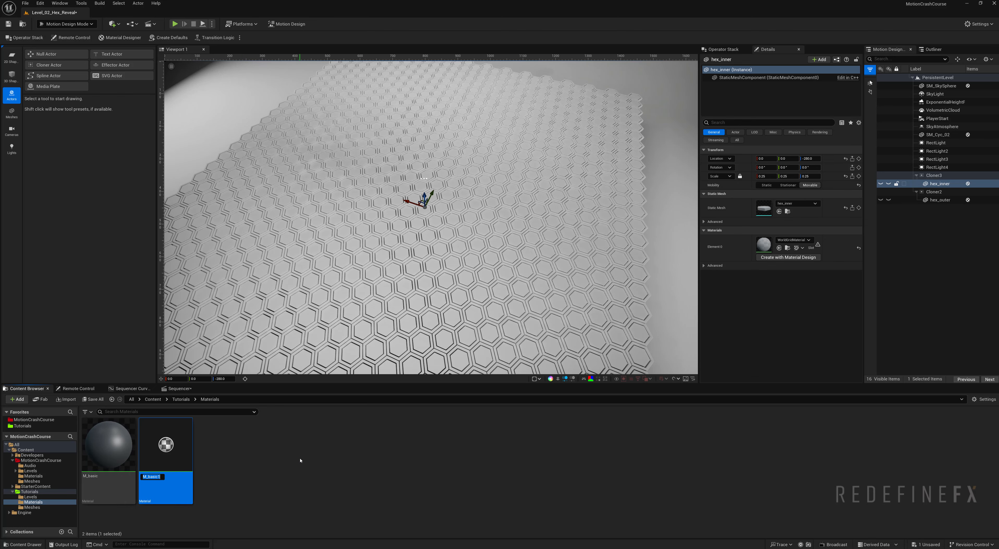
double_click(179, 439)
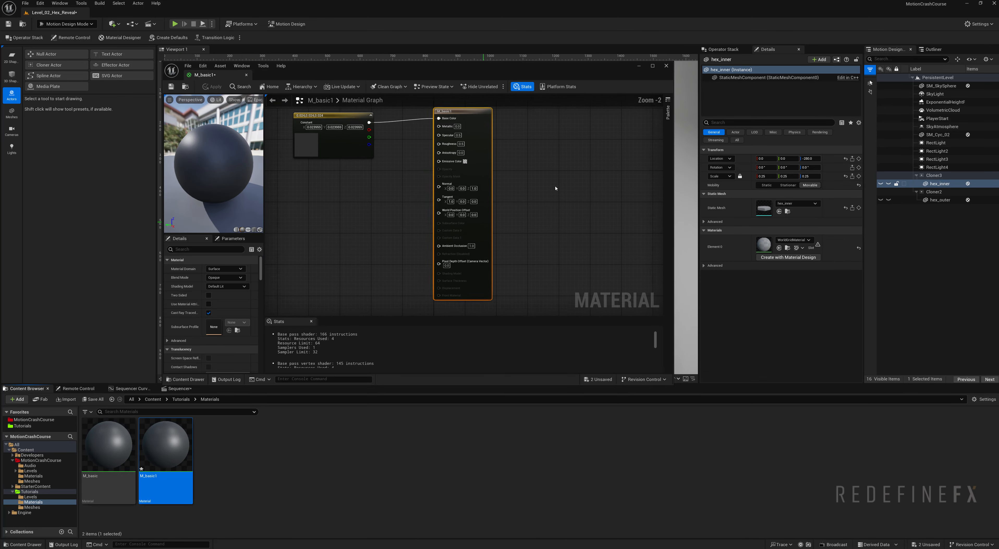
double_click(333, 155)
mouse_move(388, 223)
mouse_down()
mouse_move(373, 252)
mouse_move(428, 171)
mouse_up()
click(423, 319)
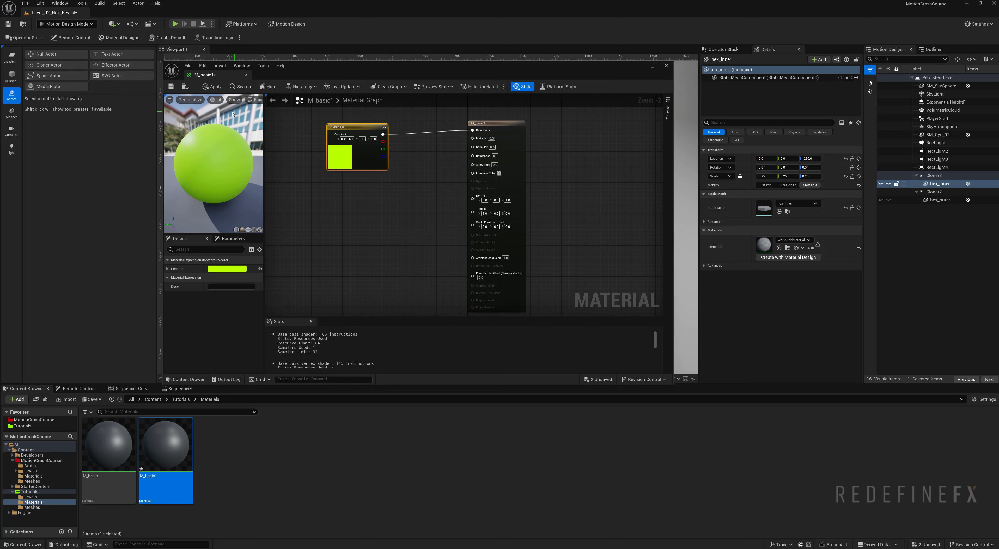
click(173, 86)
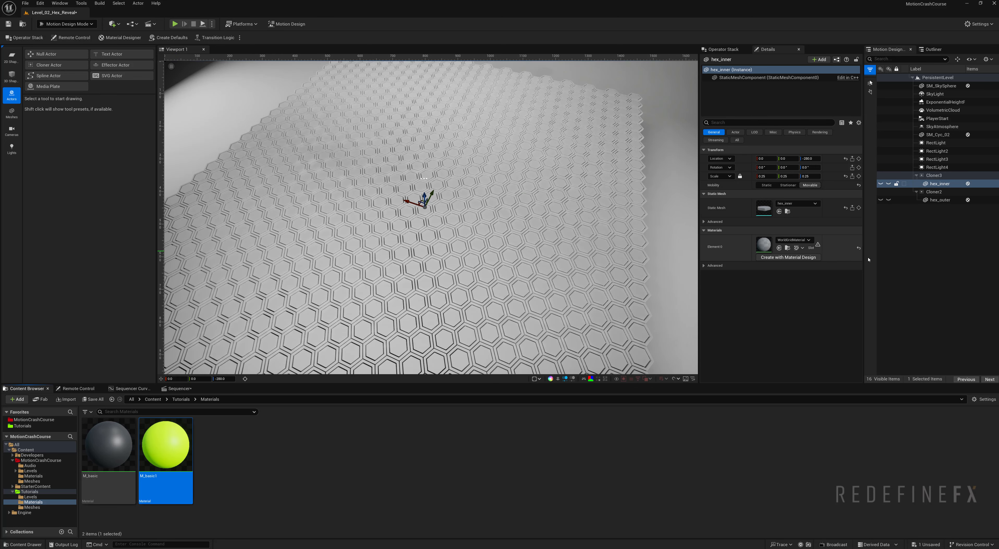
- Assign the dark M_basic material to hex_outer and the lime green material to hex_inner
click(940, 199)
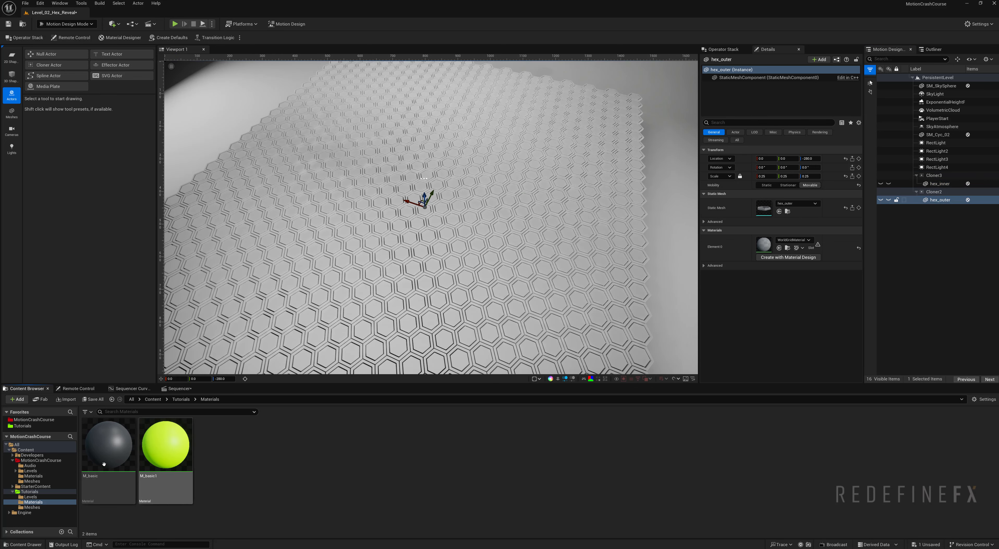
drag(109, 446, 768, 248)
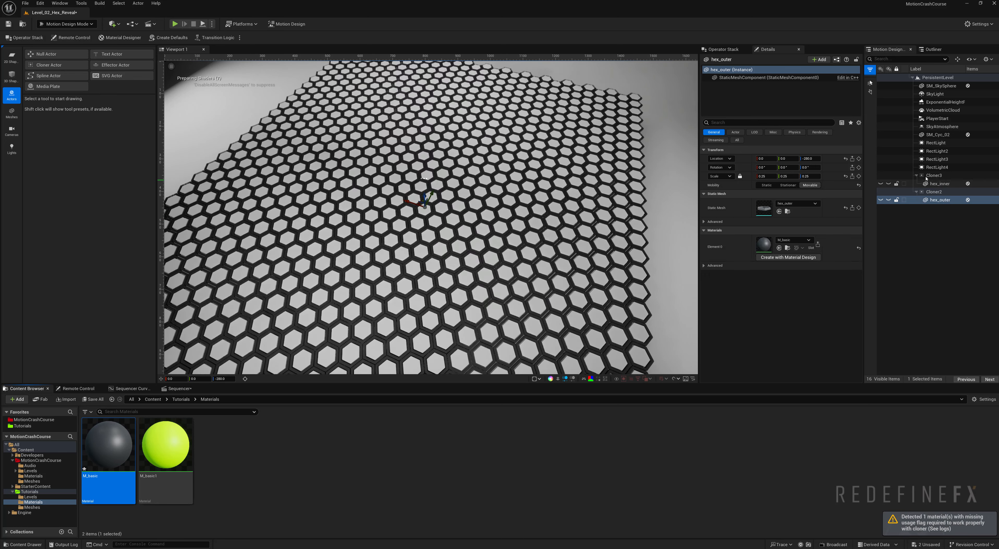
click(939, 183)
drag(166, 442, 763, 244)
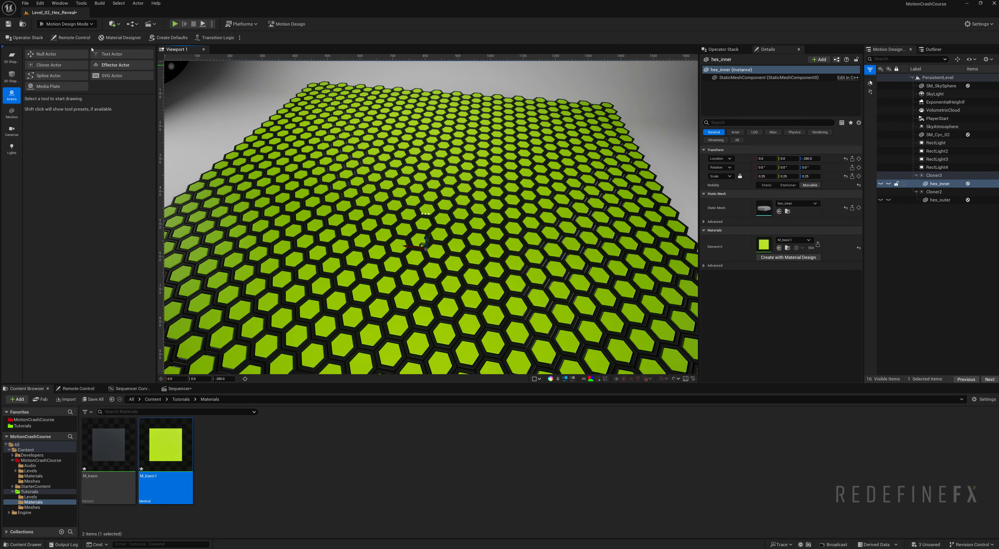
- Switch the editor from Motion Design mode to Selection mode
click(63, 26)
click(70, 38)
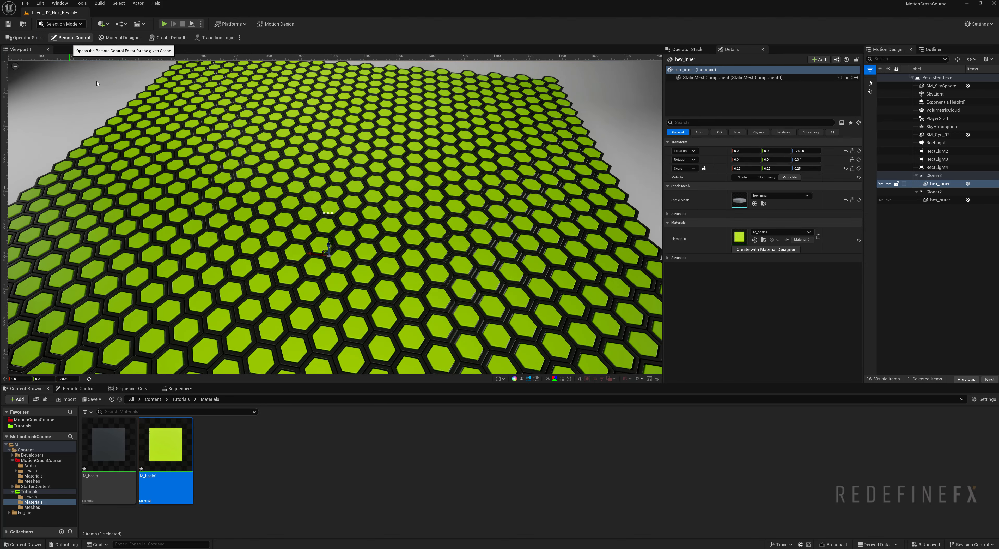
alt+drag(143, 141, 136, 159)
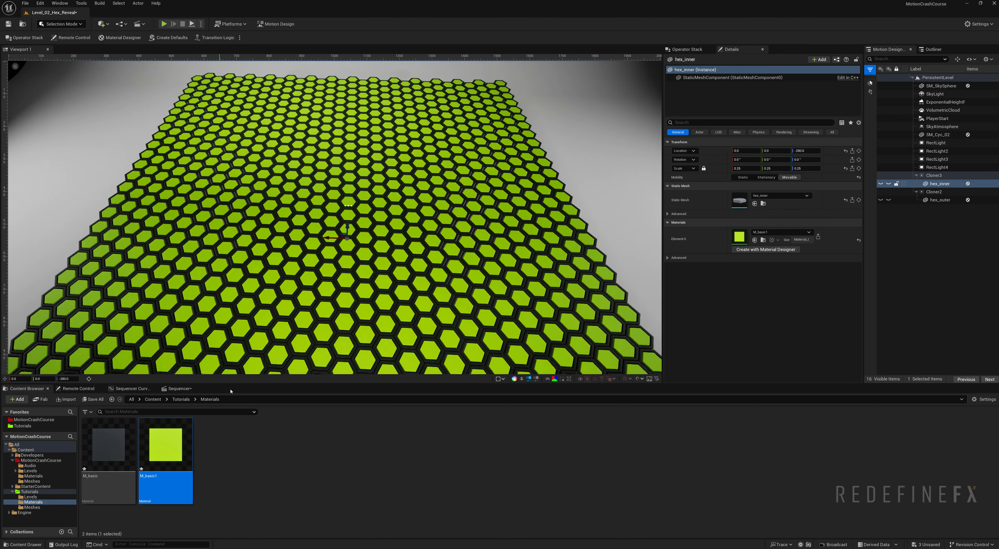
- Create a linked effector for Cloner2, the cloner holding the dark outer hexagons
drag(230, 383, 230, 415)
alt+drag(511, 169, 483, 192)
click(933, 192)
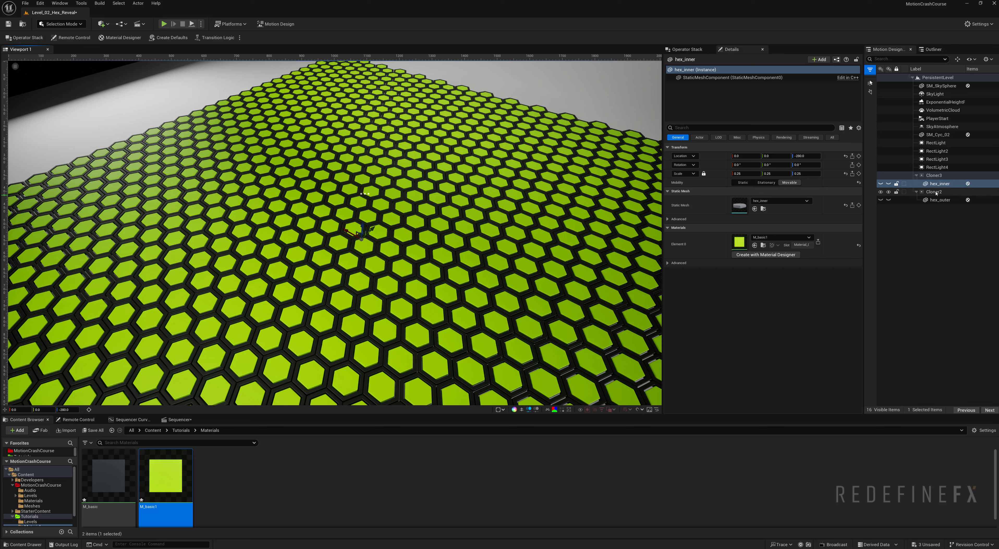
click(722, 139)
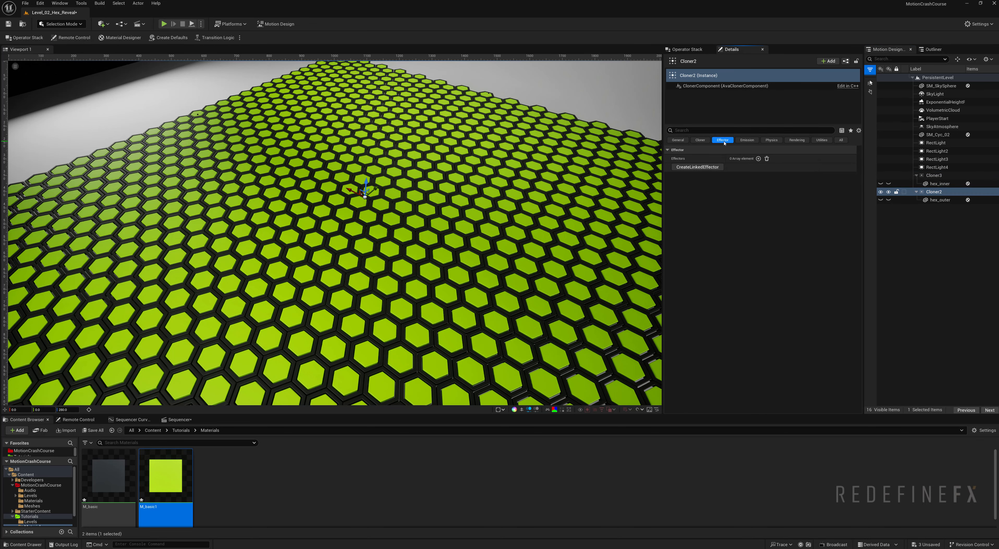
click(693, 169)
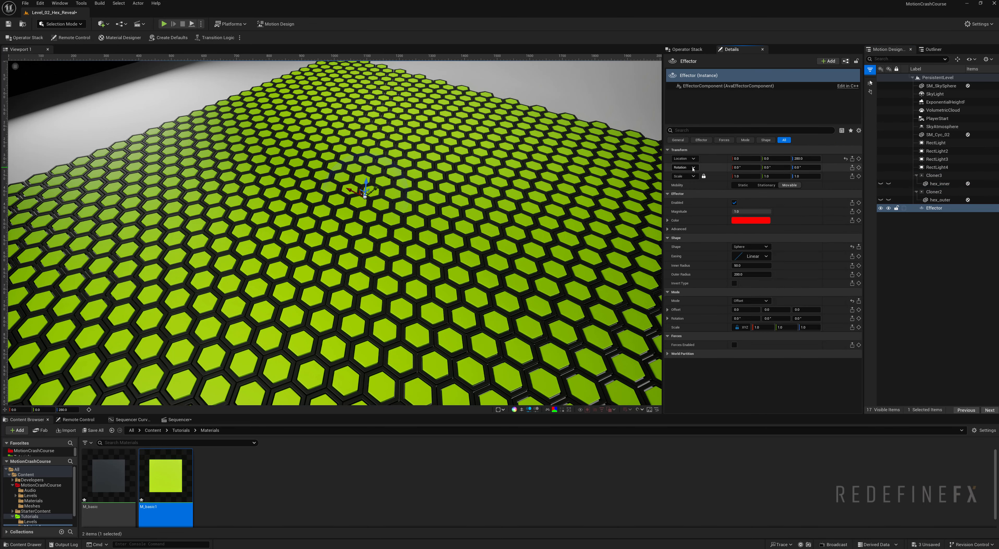
- Set the effector's Offset mode scale to 0 on all axes and enable its Invert Type option
key(Return)
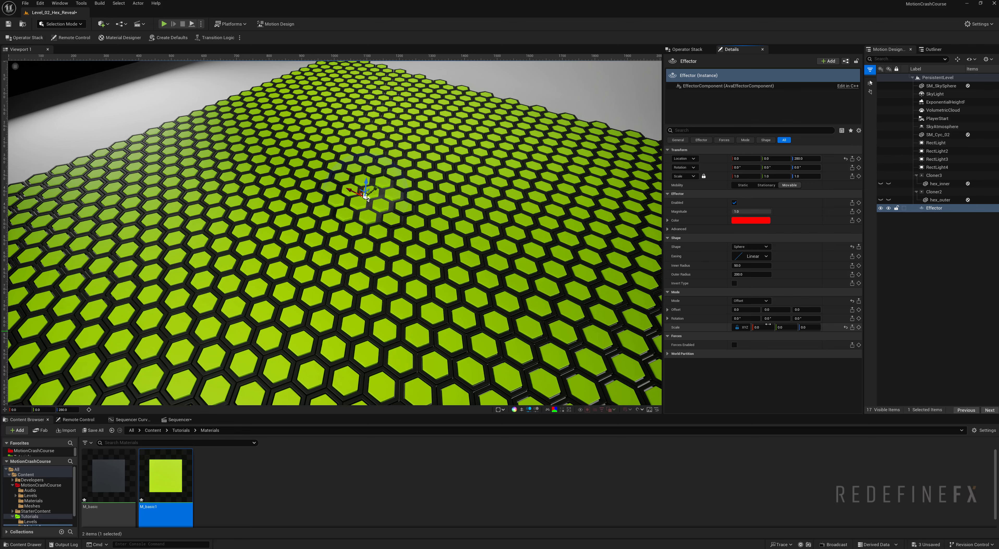
click(734, 283)
middle_drag(391, 196, 378, 233)
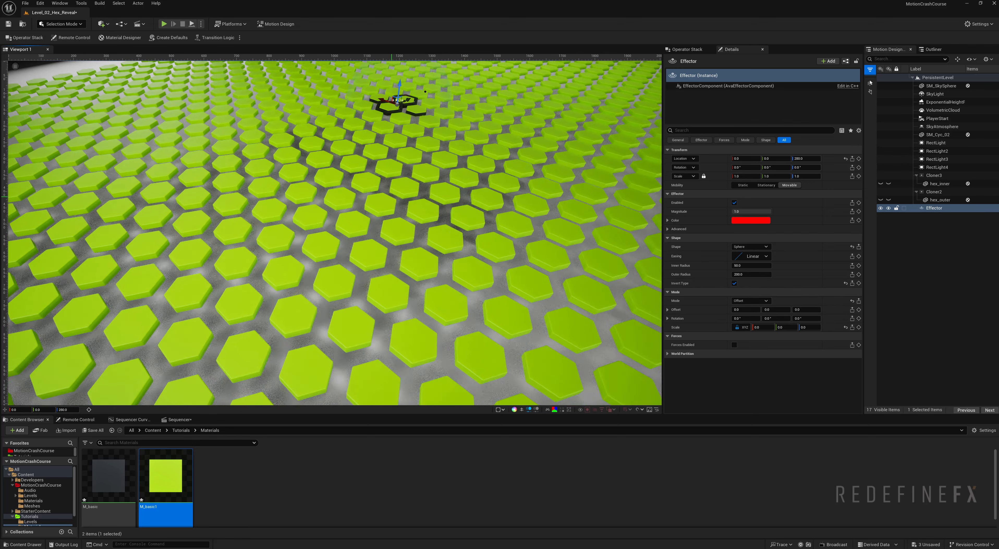
middle_drag(397, 104, 394, 200)
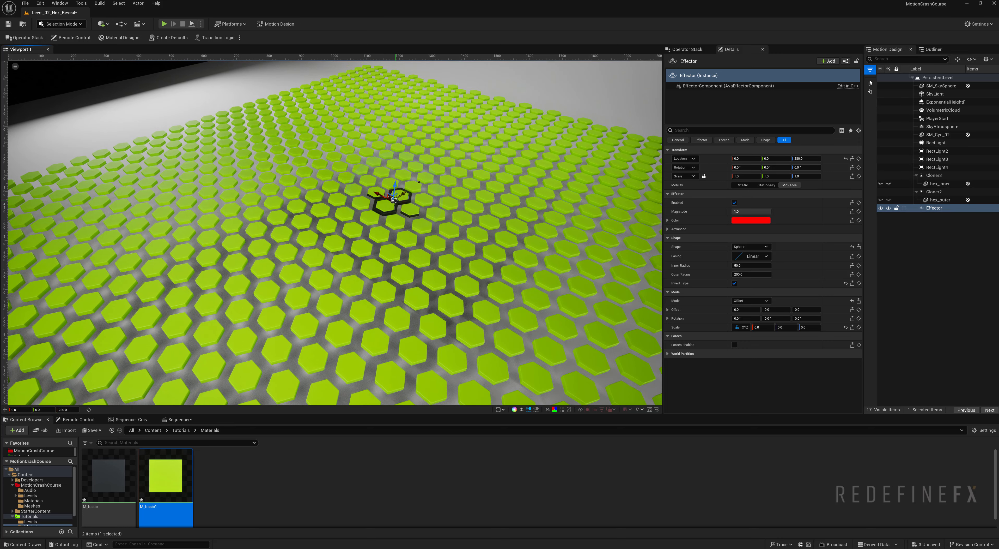
- Enlarge the effector uniformly to a scale of about 7.8 and duplicate it
drag(392, 199, 365, 124)
click(929, 237)
click(936, 209)
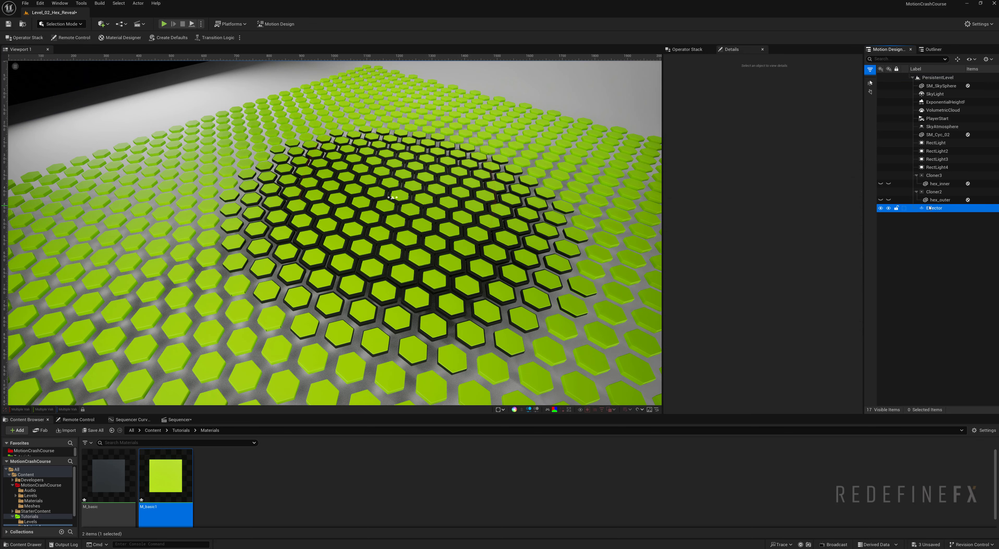
key(ctrl+d)
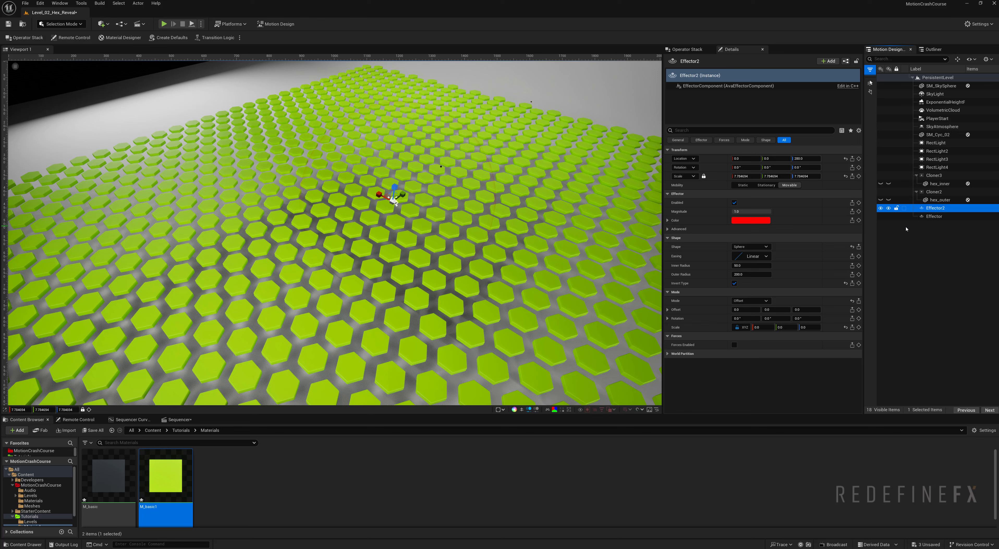
- Clear Effector2 from Cloner2's effector list and add it as an effector of Cloner3 instead
click(935, 192)
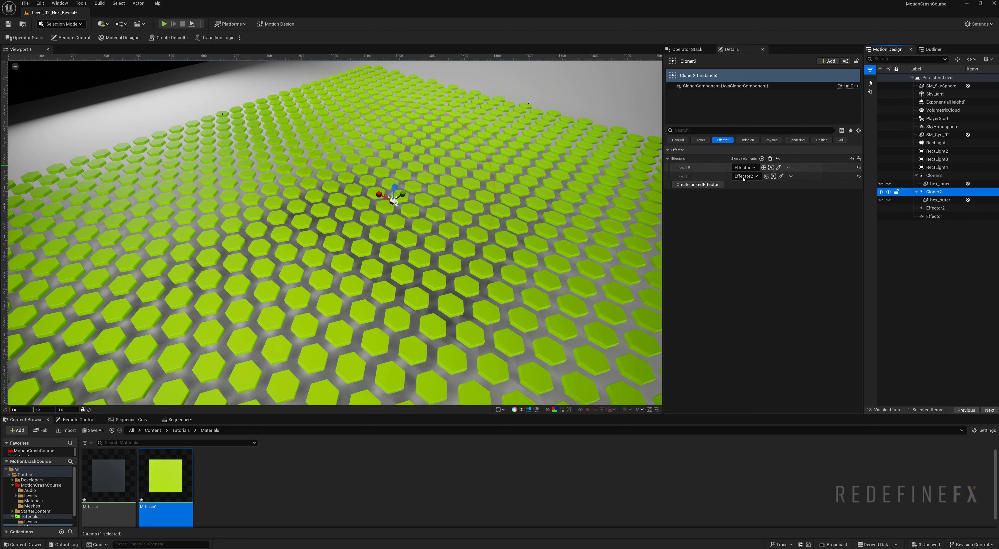
click(858, 176)
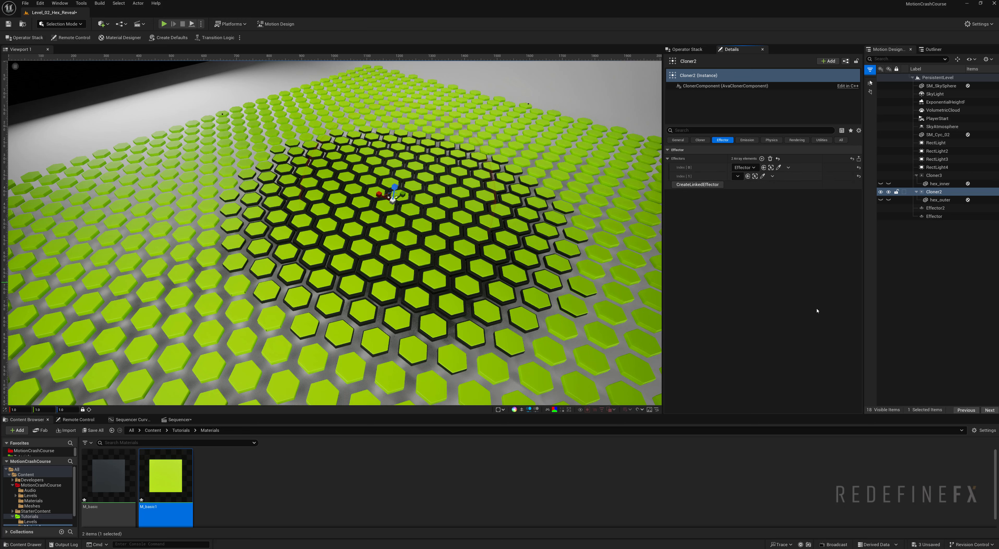
click(934, 176)
click(760, 158)
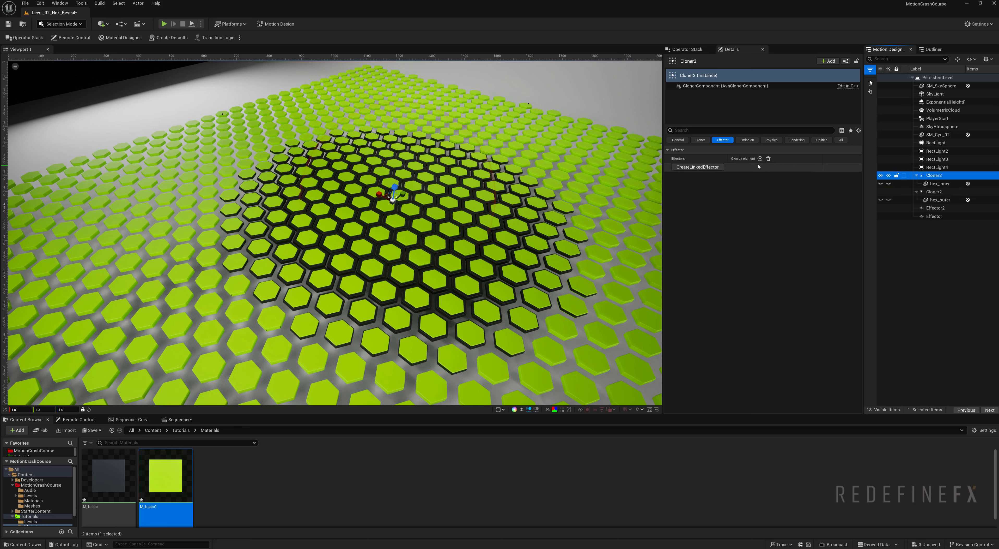
click(739, 168)
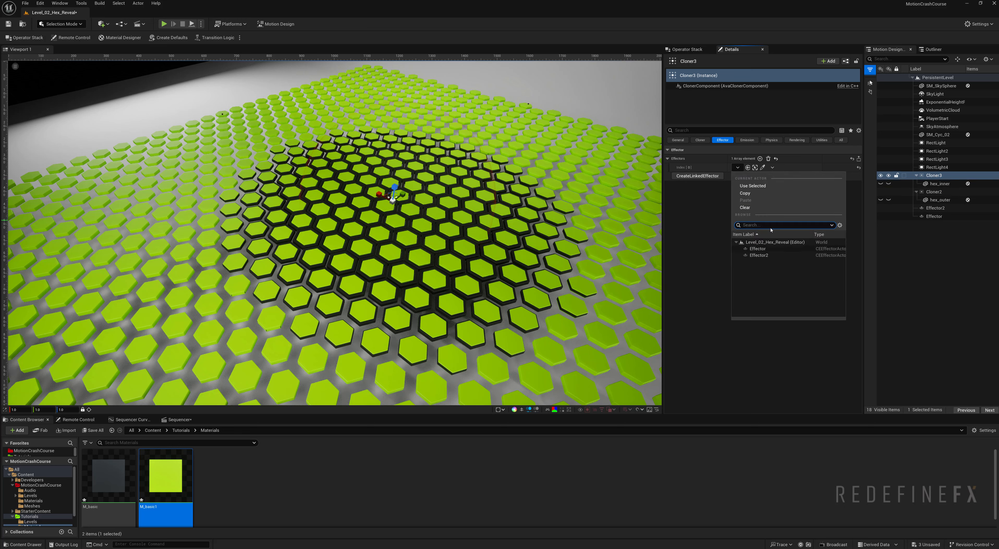
click(758, 255)
- Shrink Effector2 to a scale of about 3.3, and set the inner radius of both effectors to 150
click(934, 208)
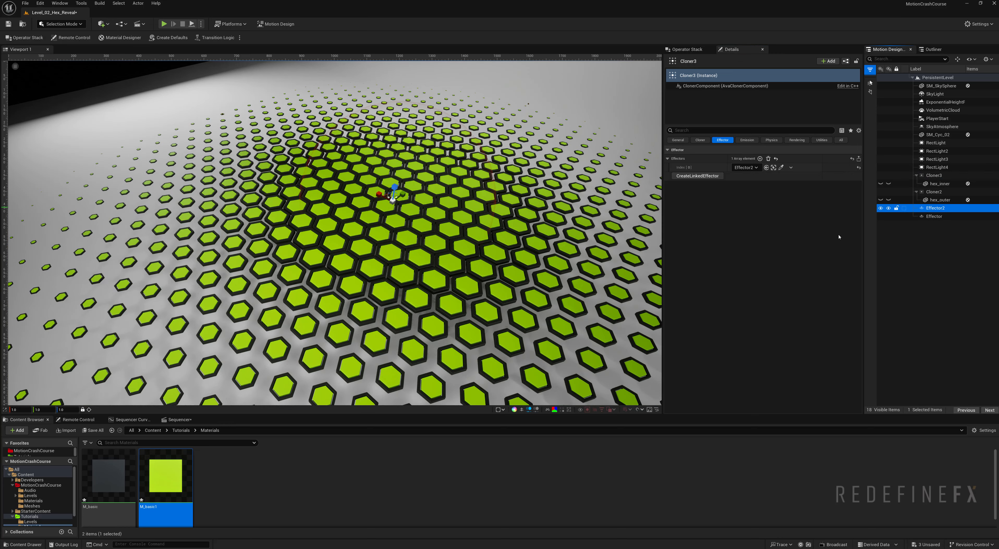
drag(395, 201, 427, 285)
ctrl+click(934, 217)
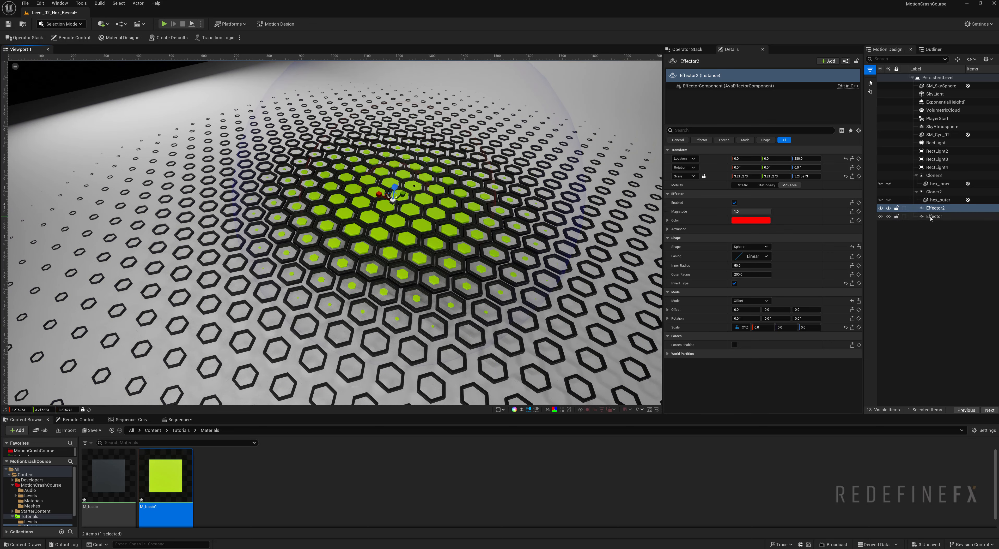
click(743, 207)
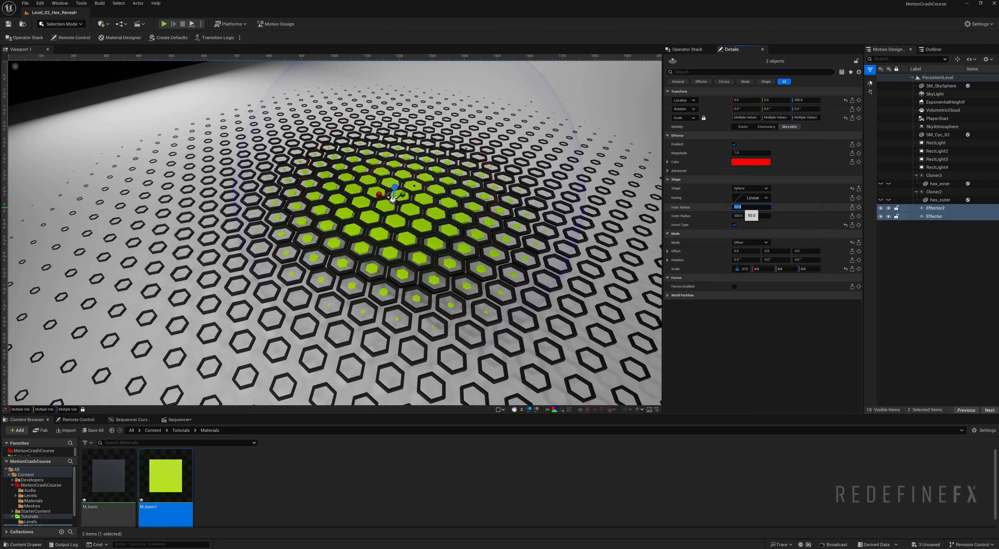
text(150)
key(Return)
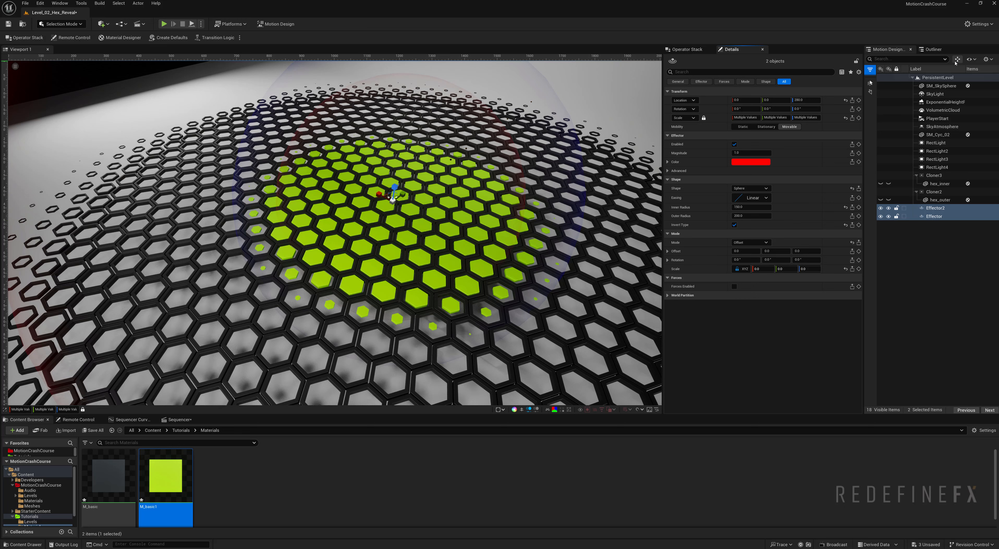
- Parent both effectors to a new null actor and scale Effector2 to about 4.7
click(957, 60)
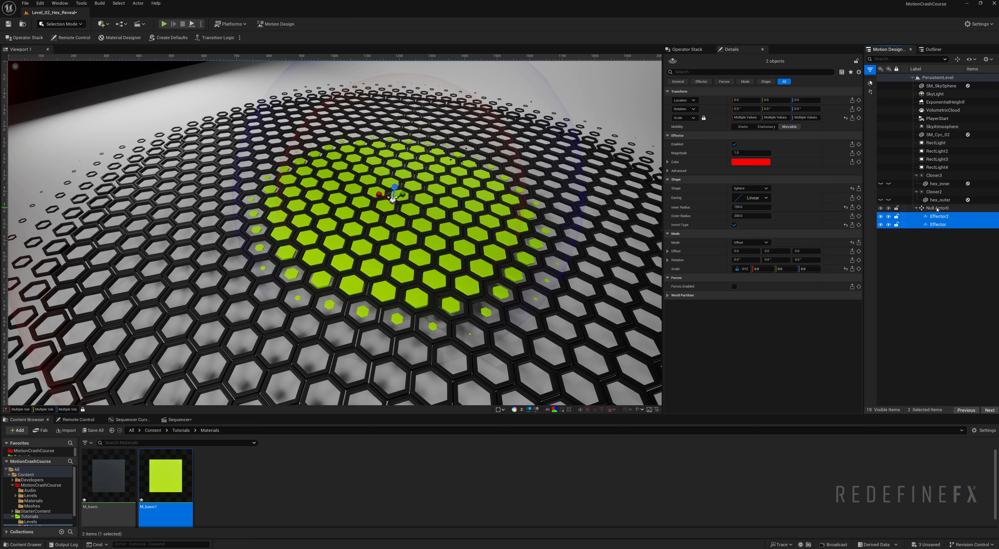
drag(393, 203, 374, 183)
click(937, 224)
click(938, 216)
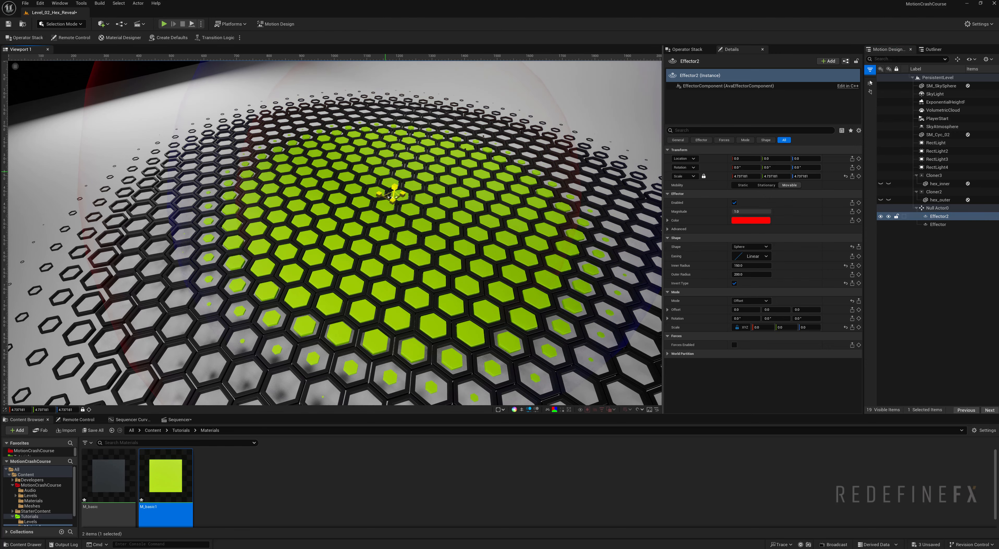
- Scale the null actor uniformly to about 0.5 so both effectors shrink together
double_click(925, 209)
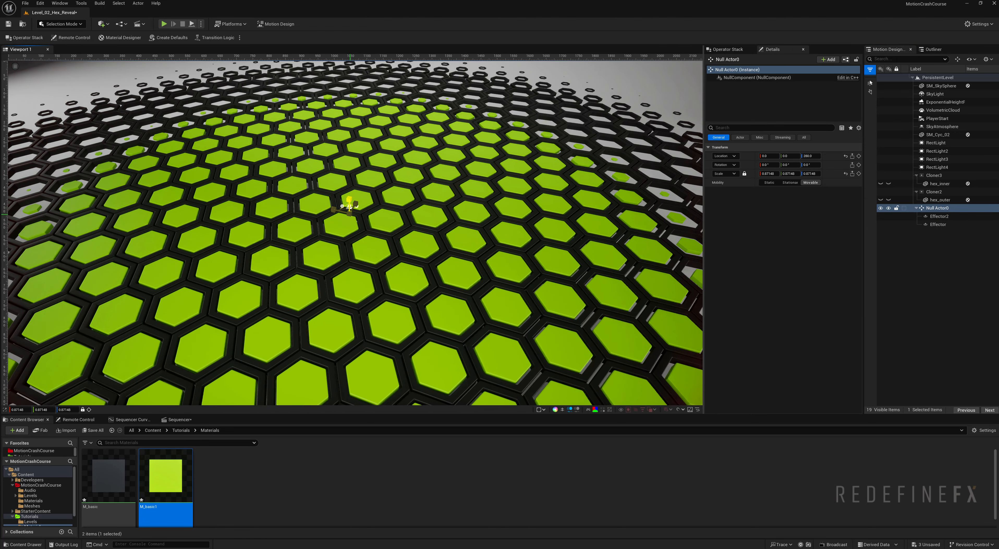
drag(350, 214, 384, 243)
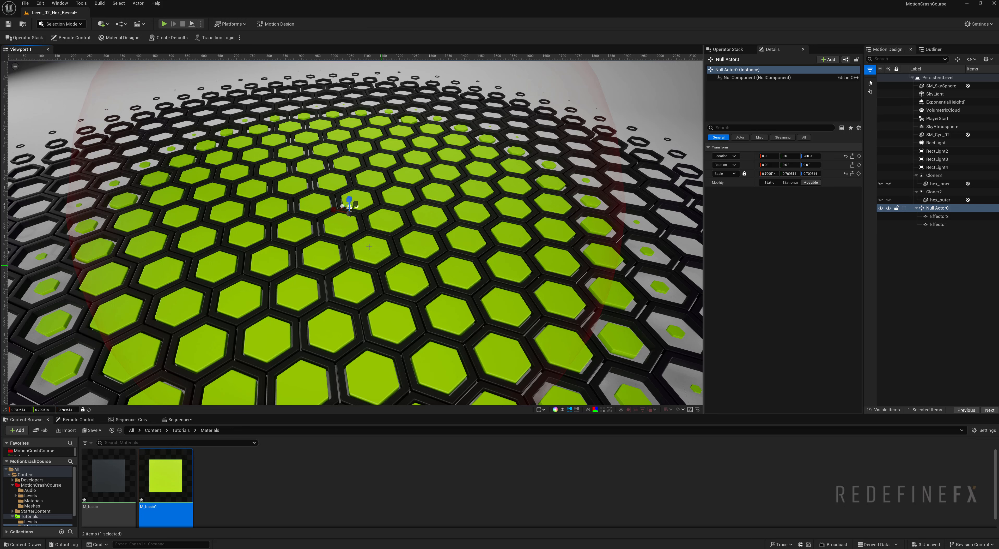
mouse_move(348, 217)
mouse_down()
mouse_move(317, 198)
mouse_move(360, 222)
mouse_move(346, 199)
mouse_move(372, 222)
mouse_move(364, 215)
mouse_up()
key(s)
right_drag(406, 228, 420, 232)
right_drag(406, 228, 382, 218)
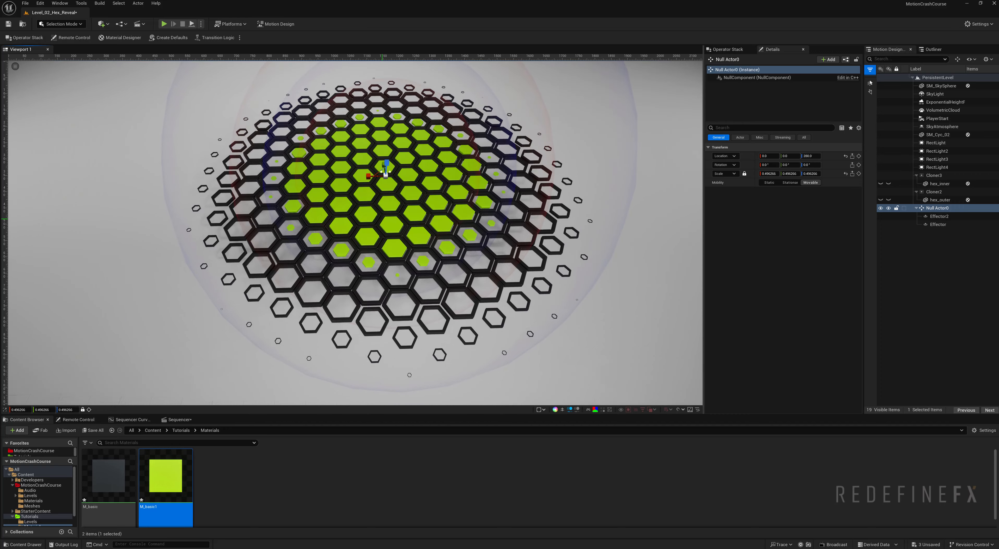